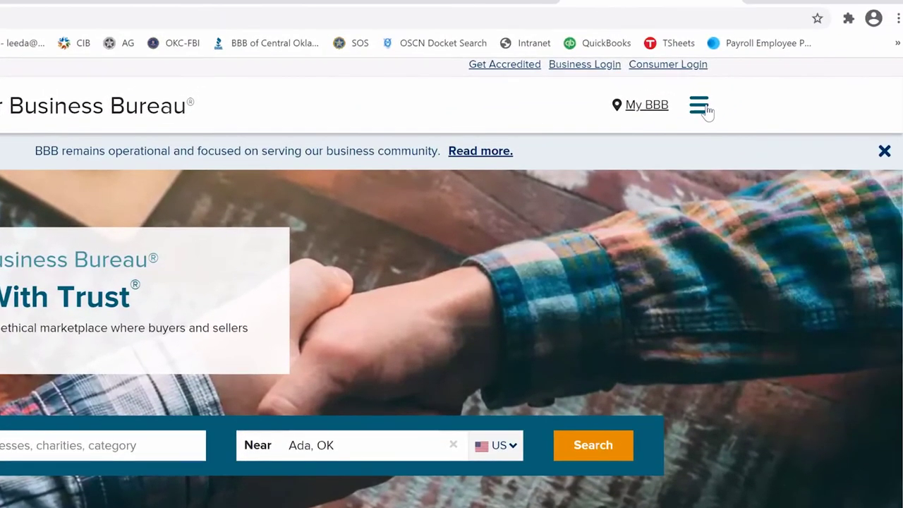
# Begin a new online complaint from the site's File a Complaint page
pyautogui.click(705, 111)
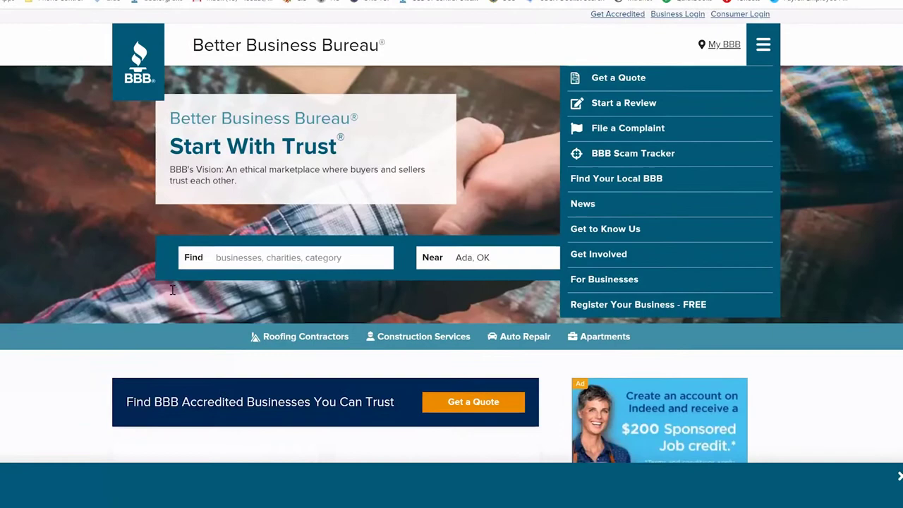
pyautogui.scroll(-5, 172, 290)
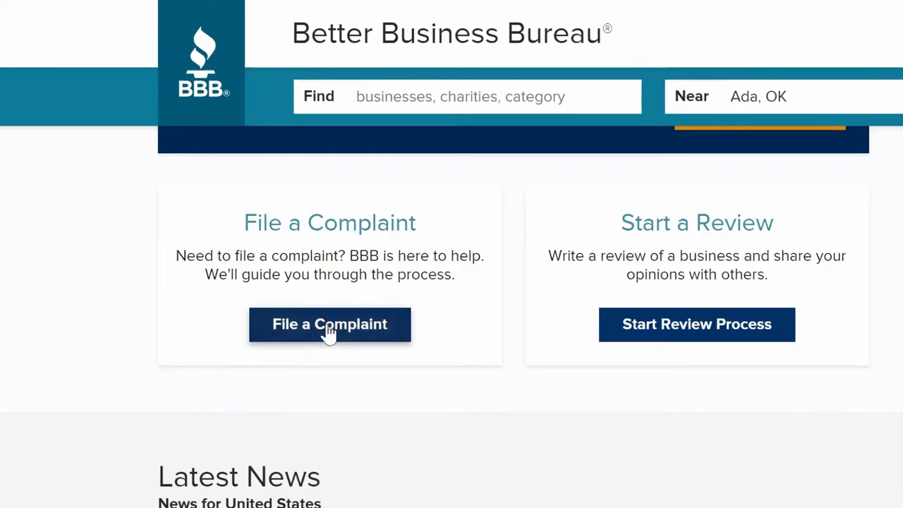
pyautogui.click(328, 333)
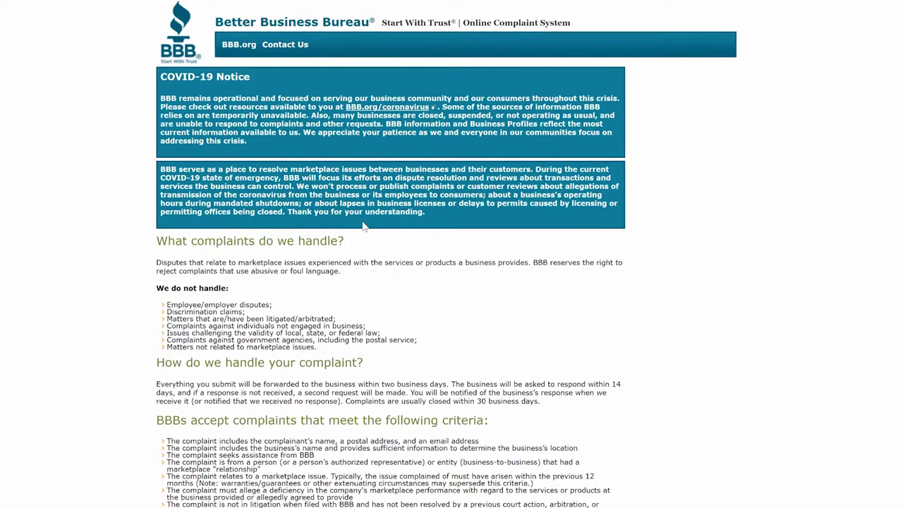
pyautogui.scroll(-1, 363, 225)
pyautogui.scroll(-1, 381, 236)
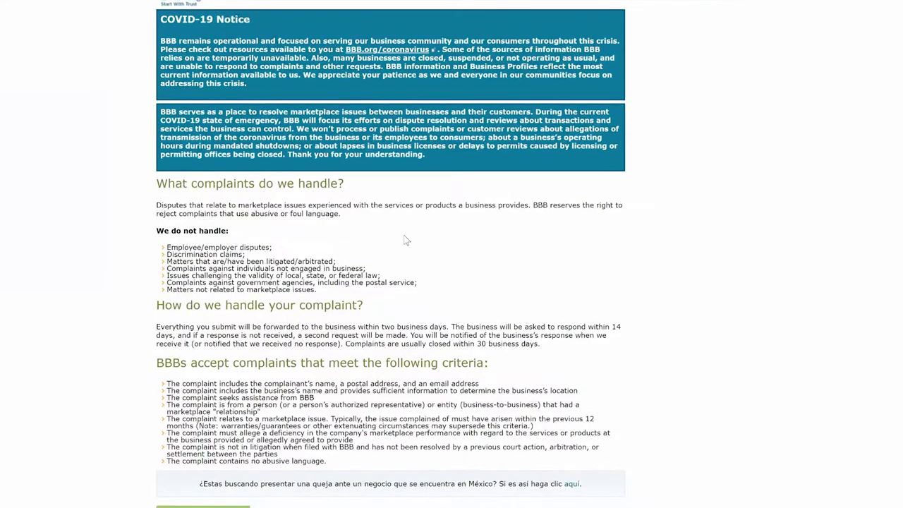
pyautogui.scroll(-2, 406, 240)
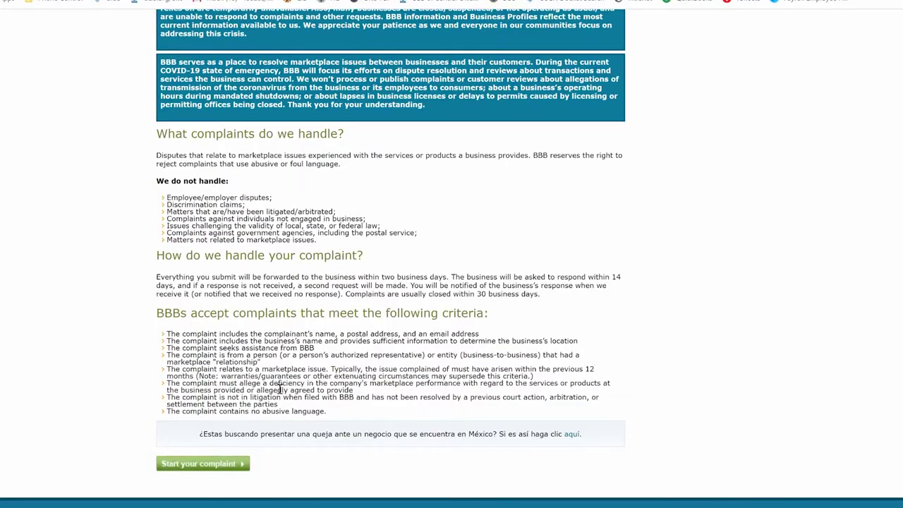
pyautogui.scroll(-2, 216, 487)
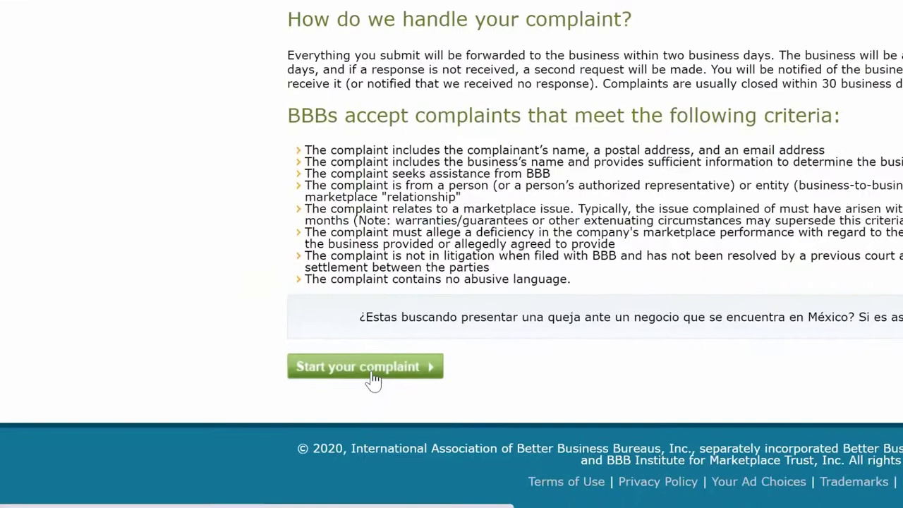
pyautogui.click(372, 380)
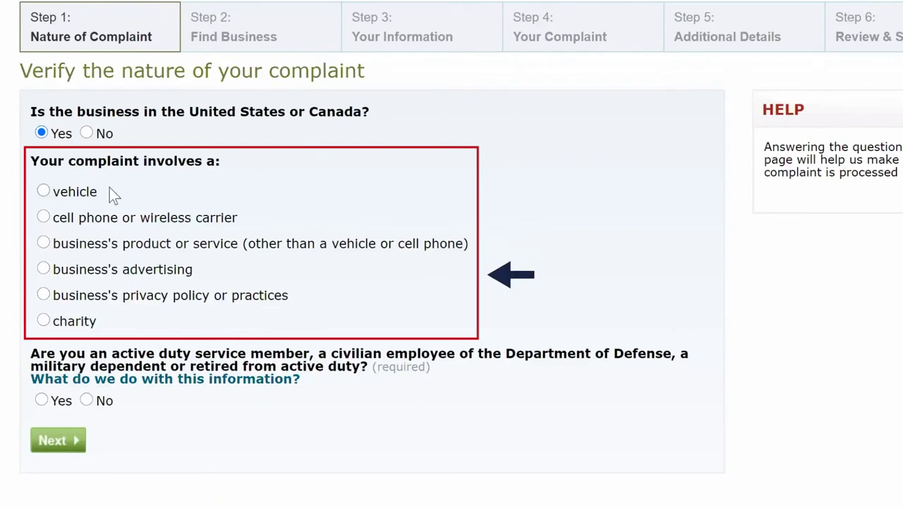
# Mark the complaint as about a product or service, with no military service
pyautogui.click(43, 244)
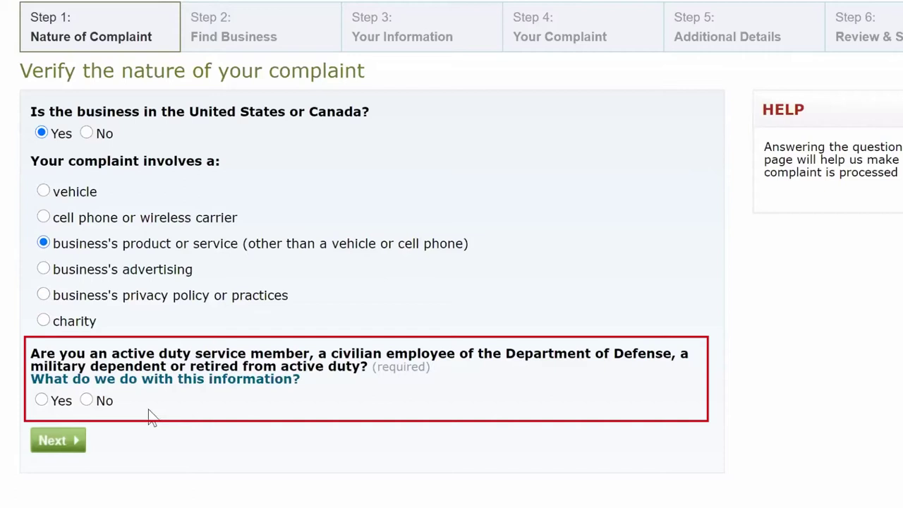
pyautogui.click(86, 400)
pyautogui.click(57, 440)
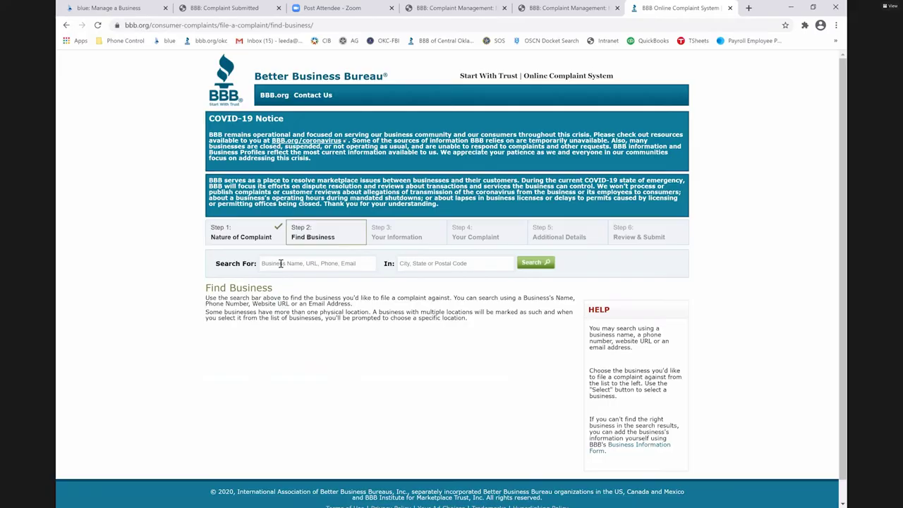
# Search for Business 1 in Oklahoma City, OK and select it from the results
pyautogui.click(280, 263)
pyautogui.write('Bu')
pyautogui.write('siness 1')
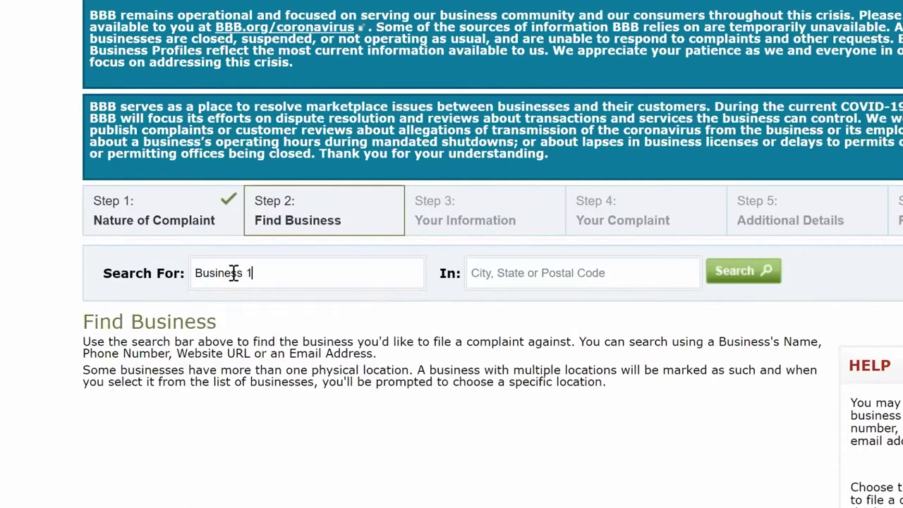
pyautogui.click(494, 272)
pyautogui.write('d')
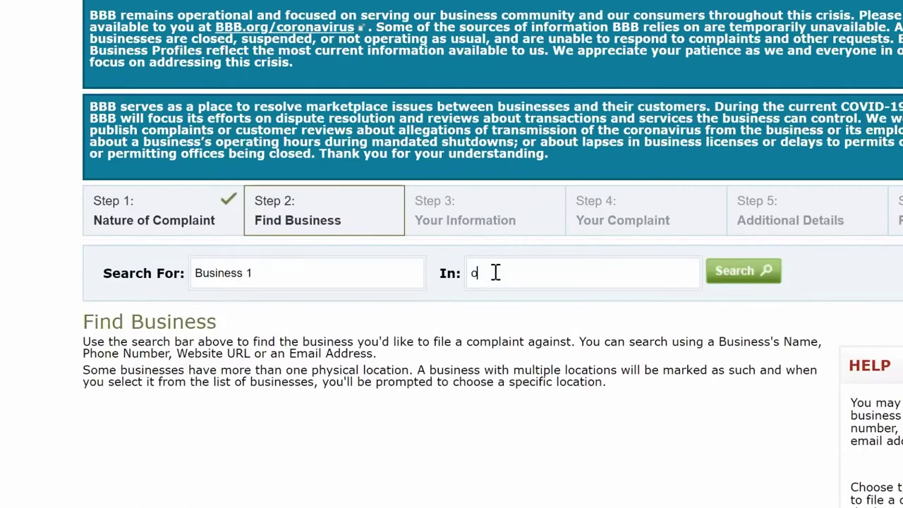
pyautogui.write('klahoma')
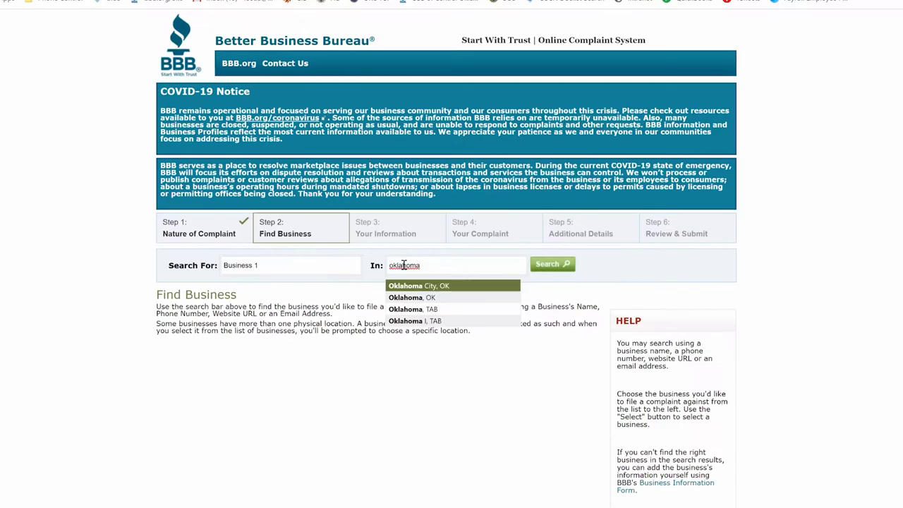
pyautogui.click(423, 286)
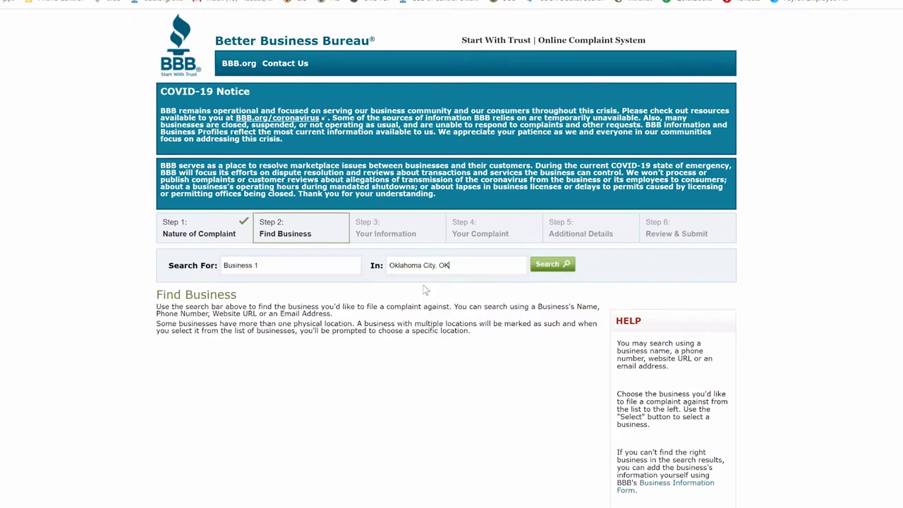
pyautogui.click(539, 272)
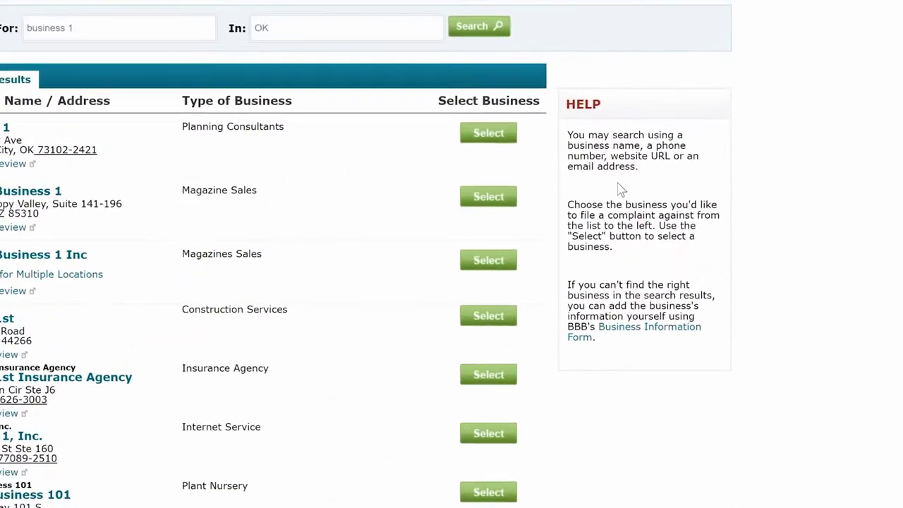
pyautogui.click(651, 328)
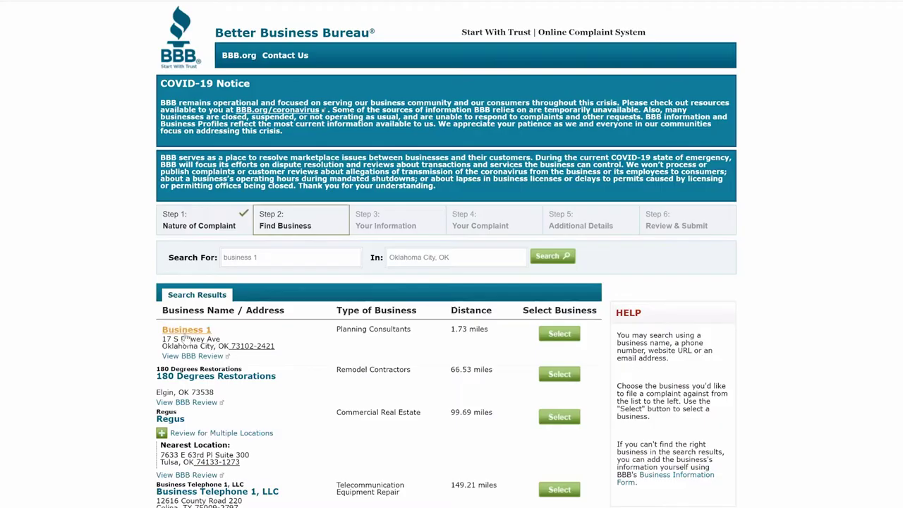
pyautogui.click(186, 337)
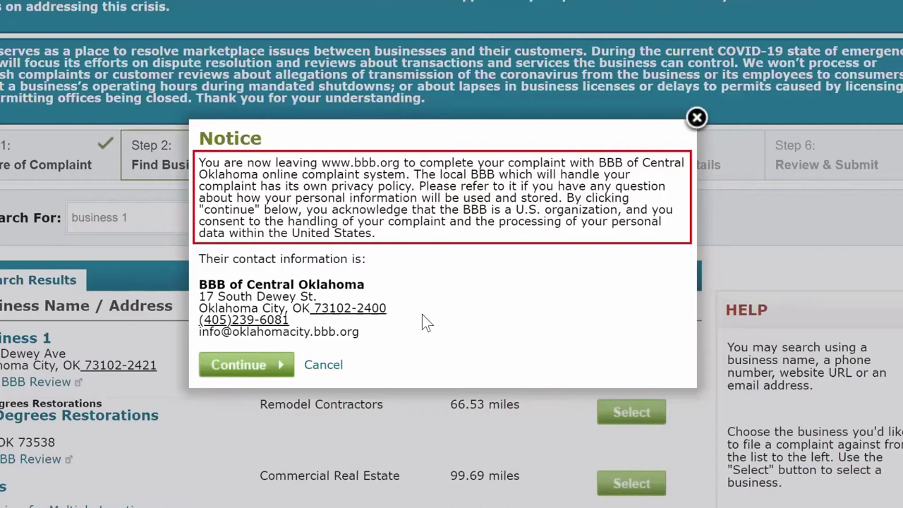
# Accept the notice and continue to the BBB of Central Oklahoma site
pyautogui.click(243, 371)
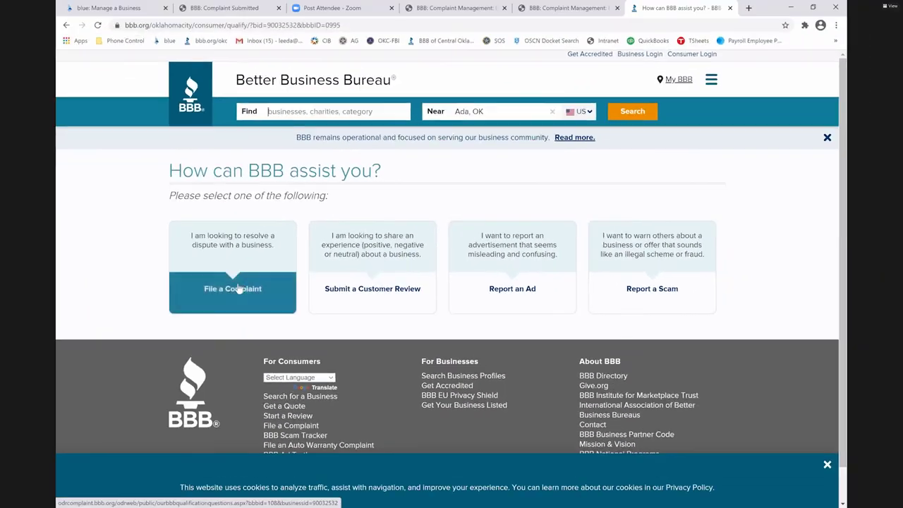
# Choose File a Complaint and answer No to the prior-complaint and employee/business questions
pyautogui.click(238, 288)
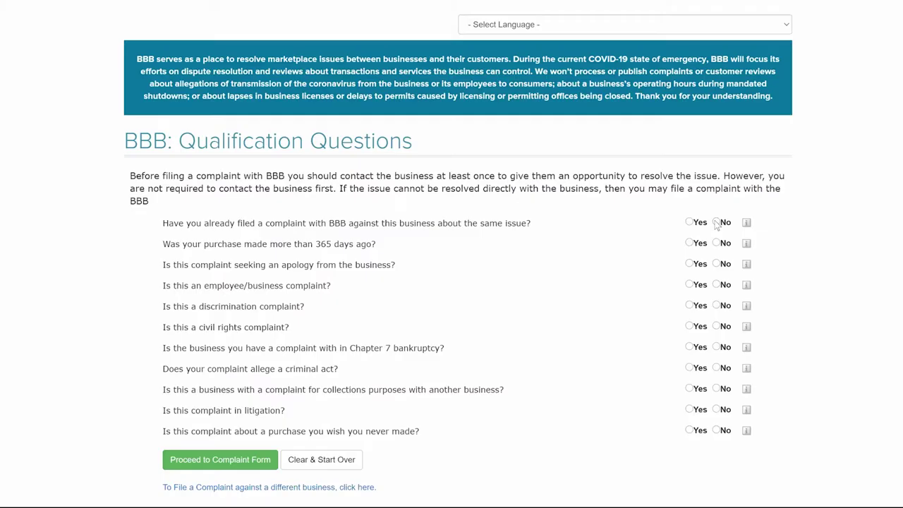
pyautogui.click(716, 222)
pyautogui.click(689, 284)
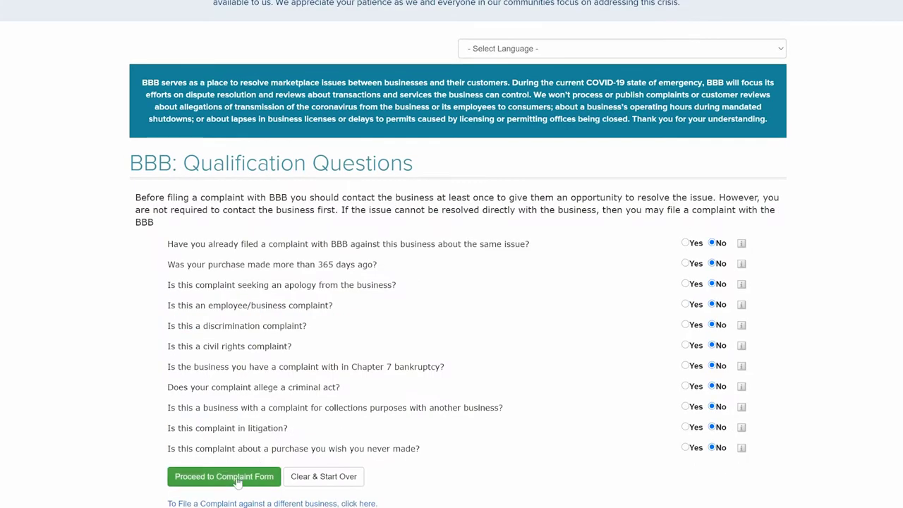
# Proceed to the complaint form and scroll through its Step 1 contact fields
pyautogui.click(237, 480)
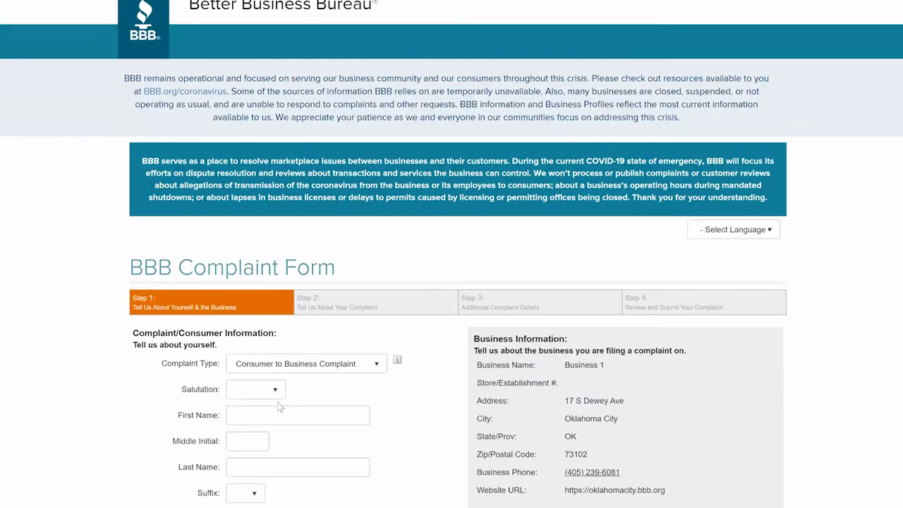
pyautogui.scroll(-5, 388, 368)
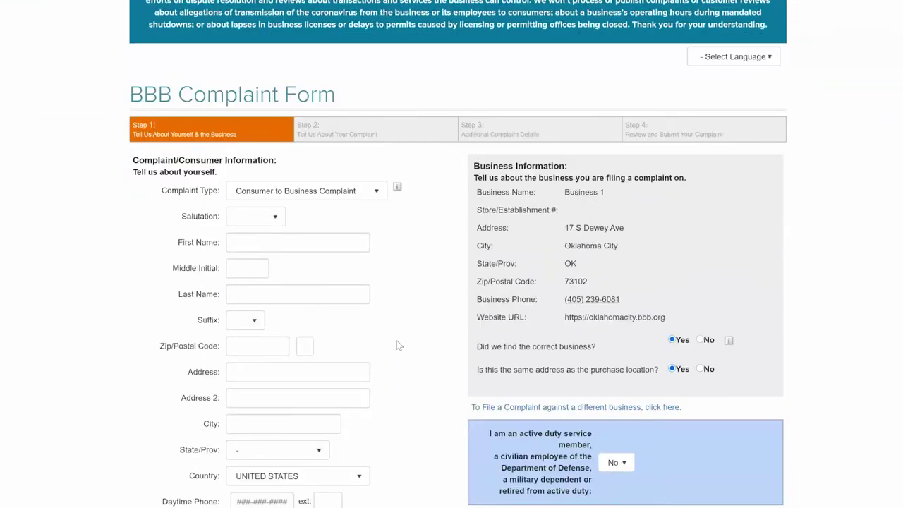
pyautogui.scroll(-2, 397, 344)
pyautogui.scroll(-2, 397, 345)
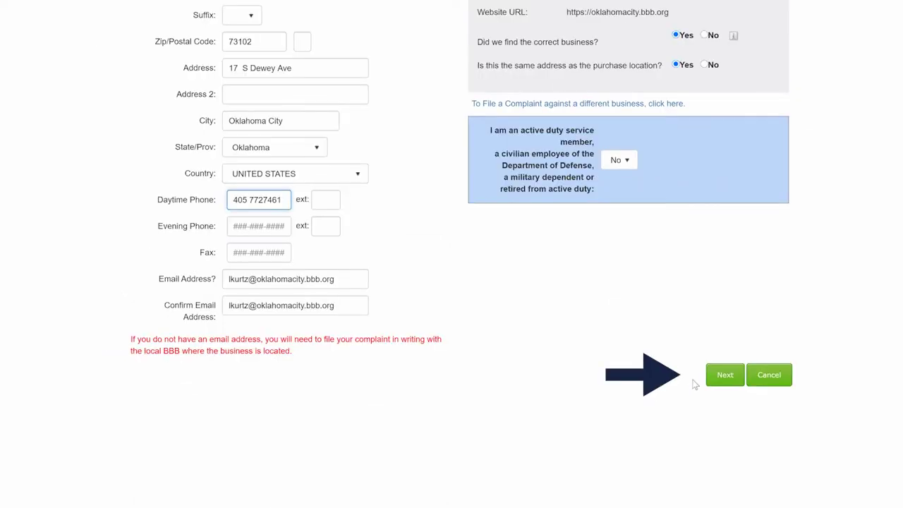
# Set the complaint's Primary Nature to Repair Issues
pyautogui.click(730, 379)
pyautogui.scroll(-2, 529, 388)
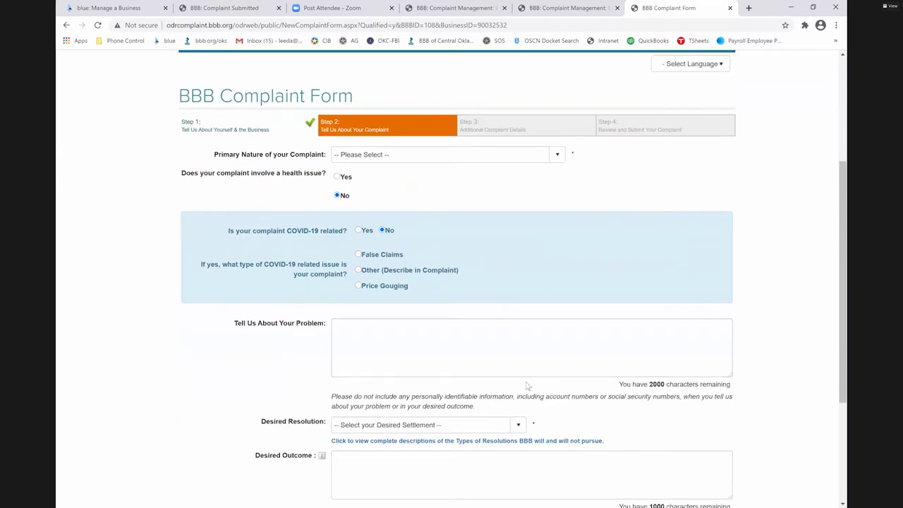
pyautogui.scroll(-1, 525, 386)
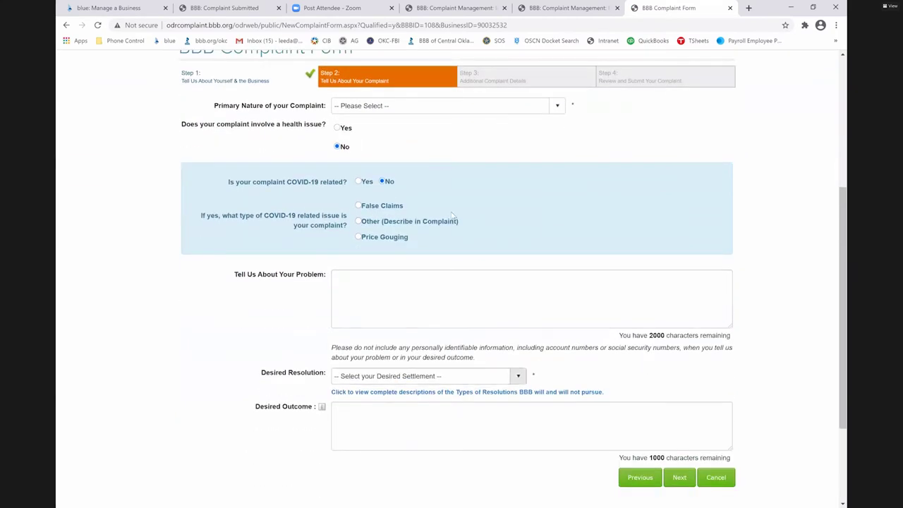
pyautogui.click(398, 105)
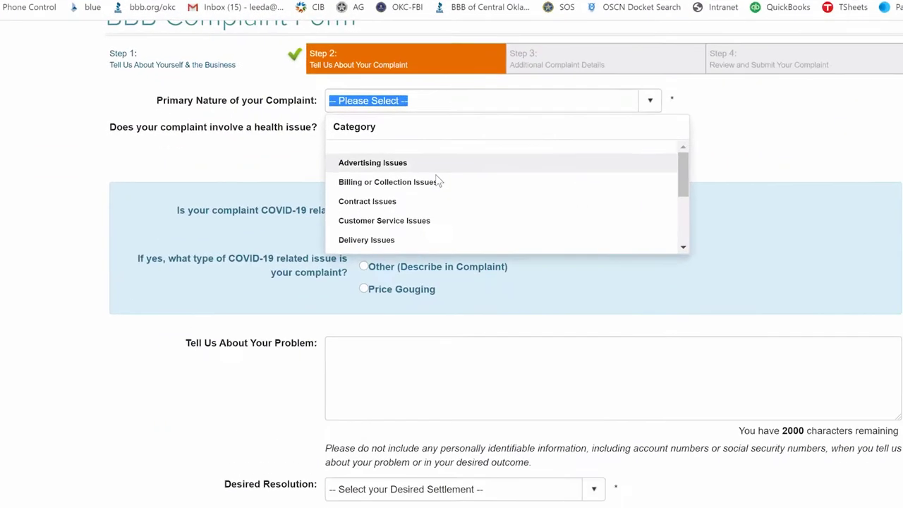
pyautogui.scroll(-2, 409, 160)
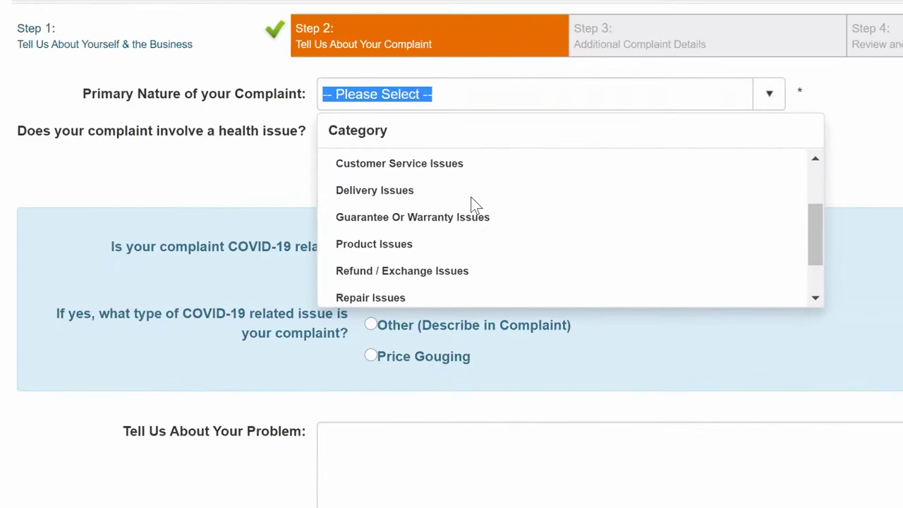
pyautogui.click(414, 296)
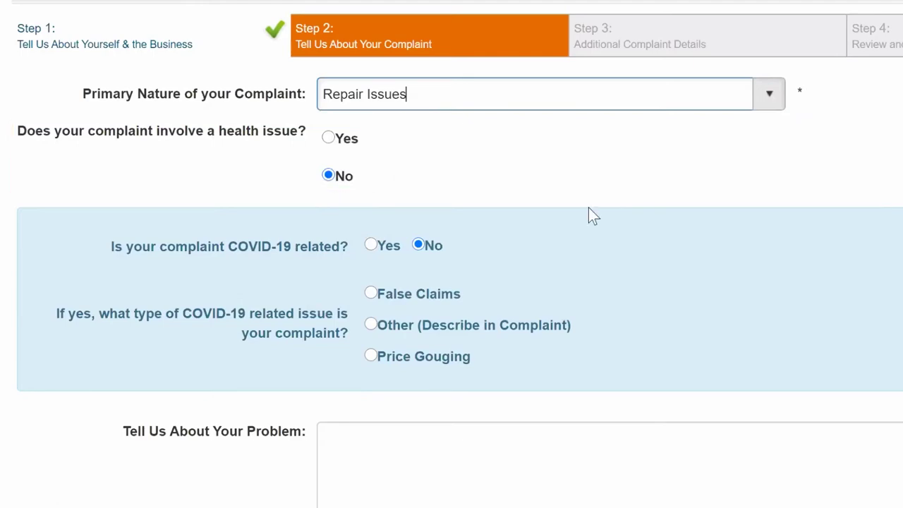
# Describe the problem as 'My car was not repaired properly'
pyautogui.scroll(-3, 423, 113)
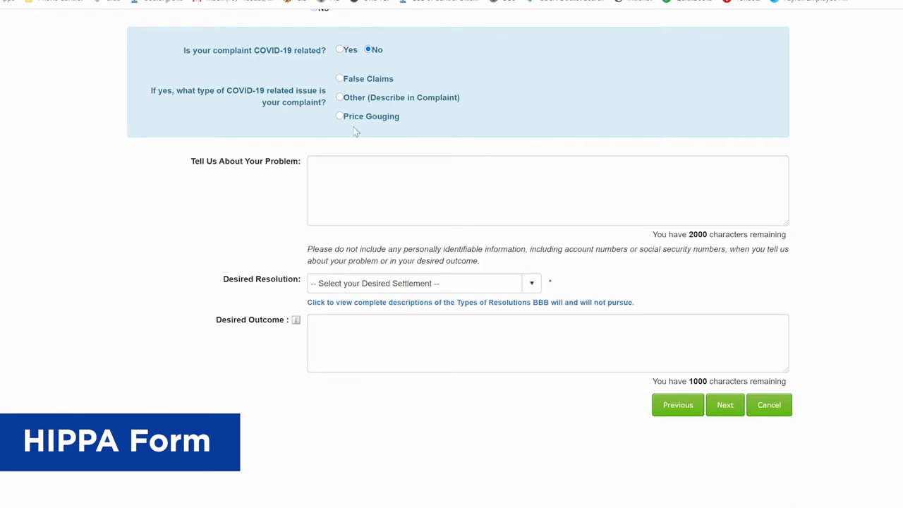
pyautogui.click(319, 162)
pyautogui.write('My car wa')
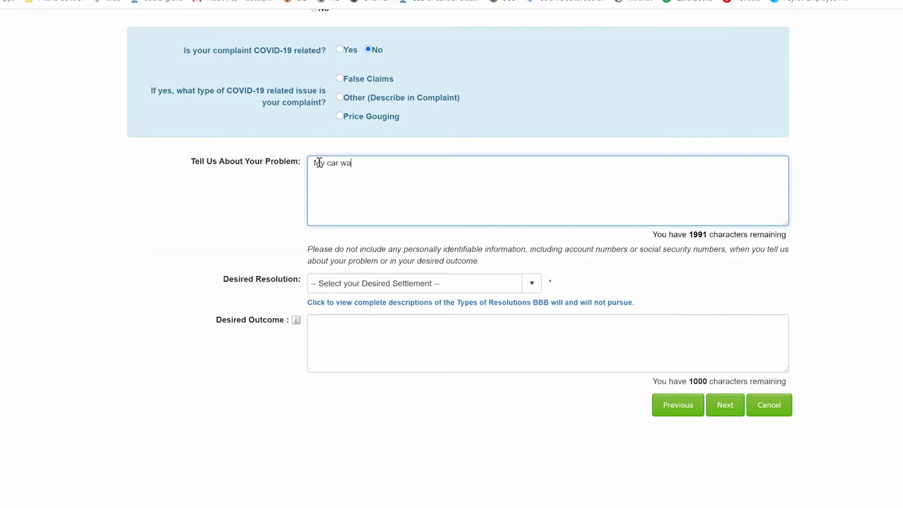
pyautogui.write('s not ')
pyautogui.write('rep')
pyautogui.write('a')
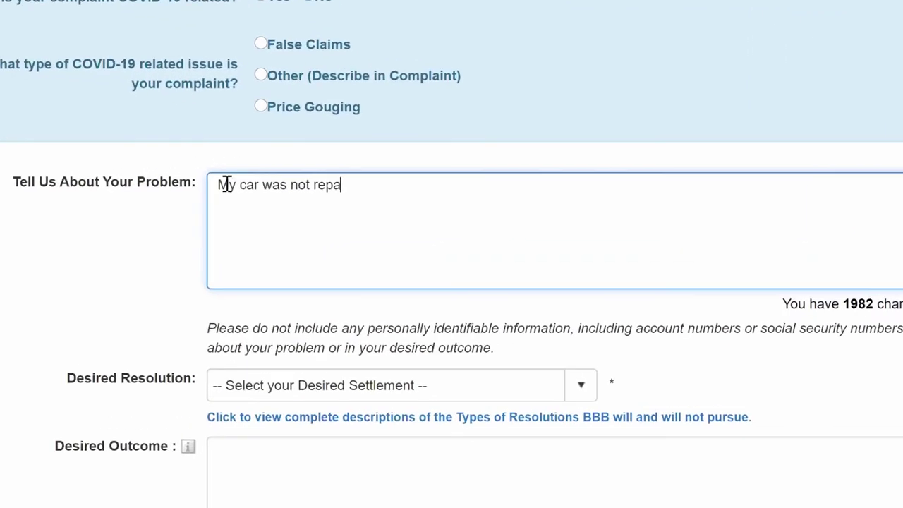
pyautogui.write('ied')
pyautogui.press('BackSpace')
pyautogui.press('BackSpace')
pyautogui.write('red p')
pyautogui.write('roperly')
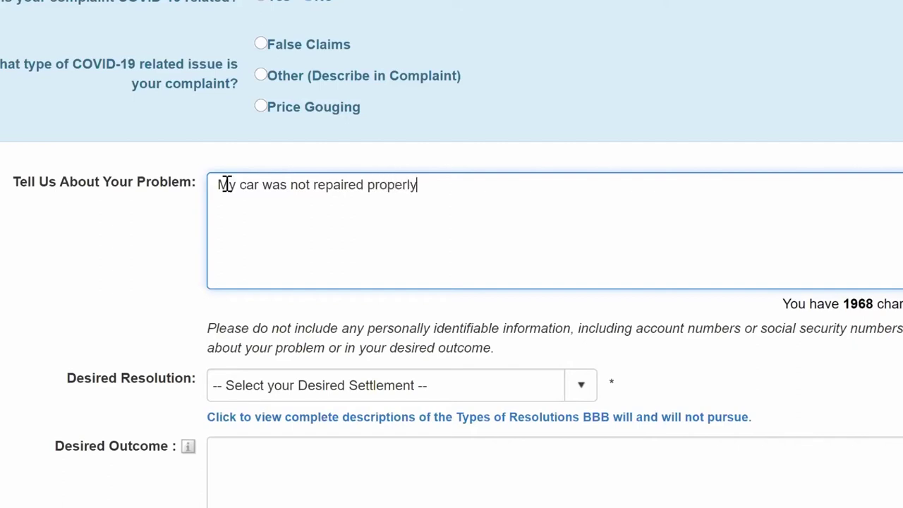
# Choose Repair as desired resolution with outcome 'Repair my car as promised'
pyautogui.scroll(-2, 565, 219)
pyautogui.scroll(-3, 566, 218)
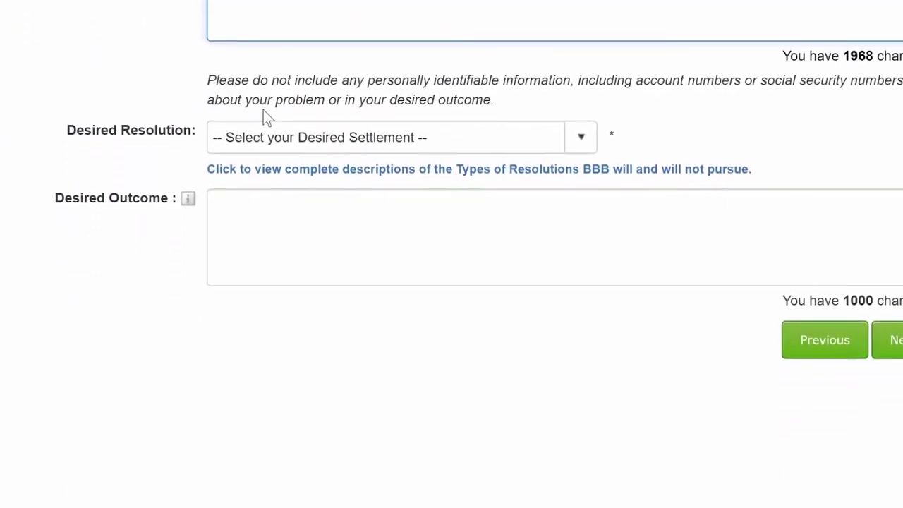
pyautogui.click(276, 95)
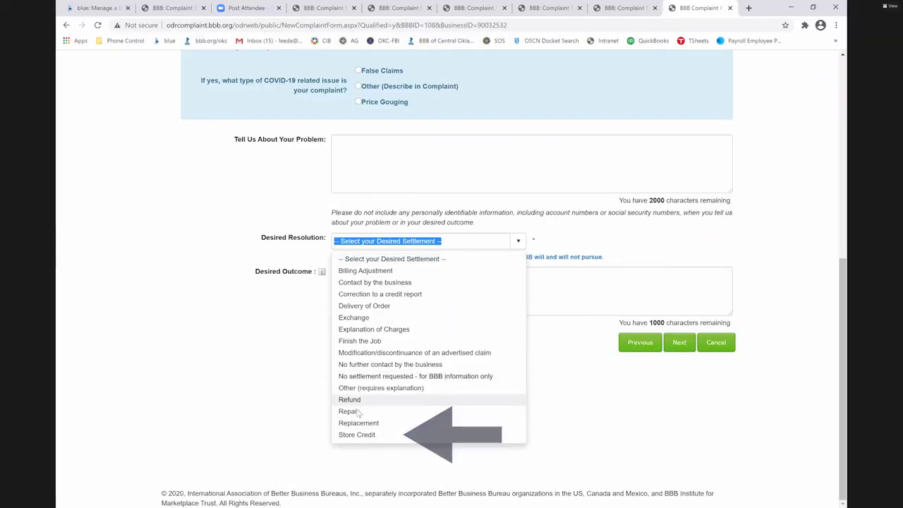
pyautogui.click(352, 412)
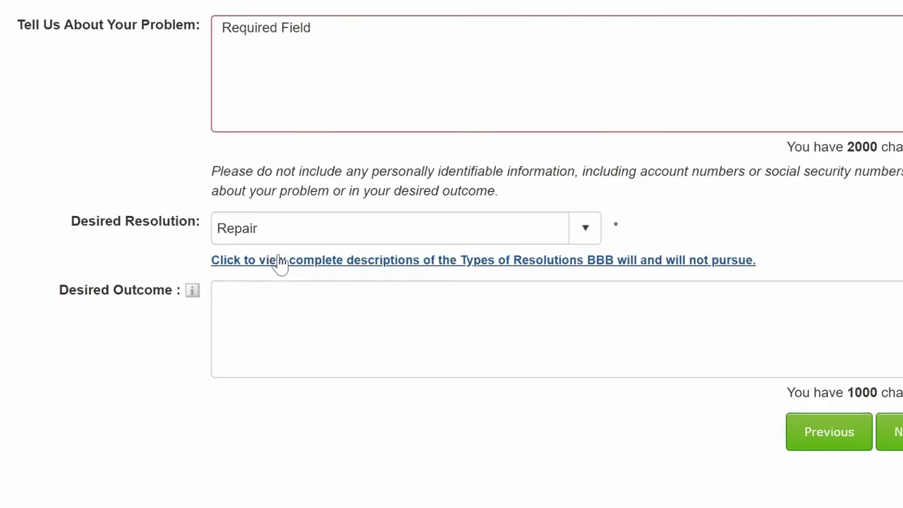
pyautogui.click(281, 261)
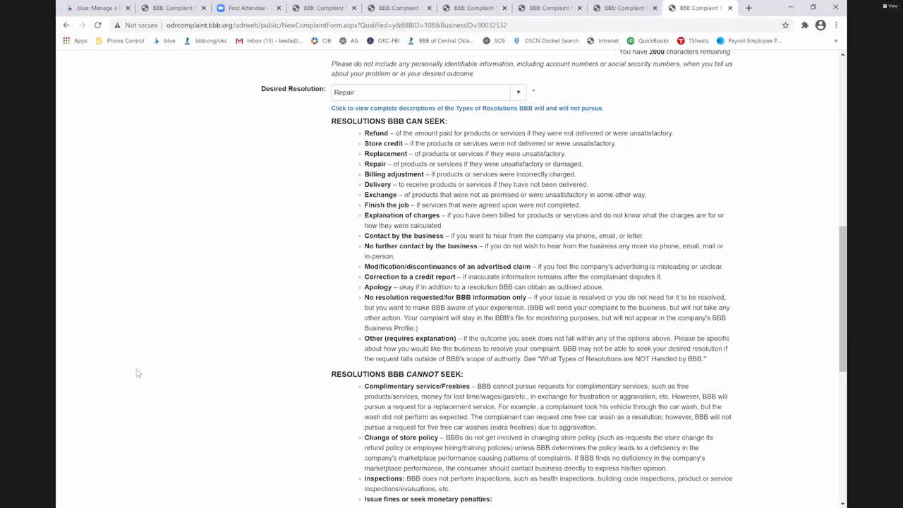
pyautogui.click(481, 108)
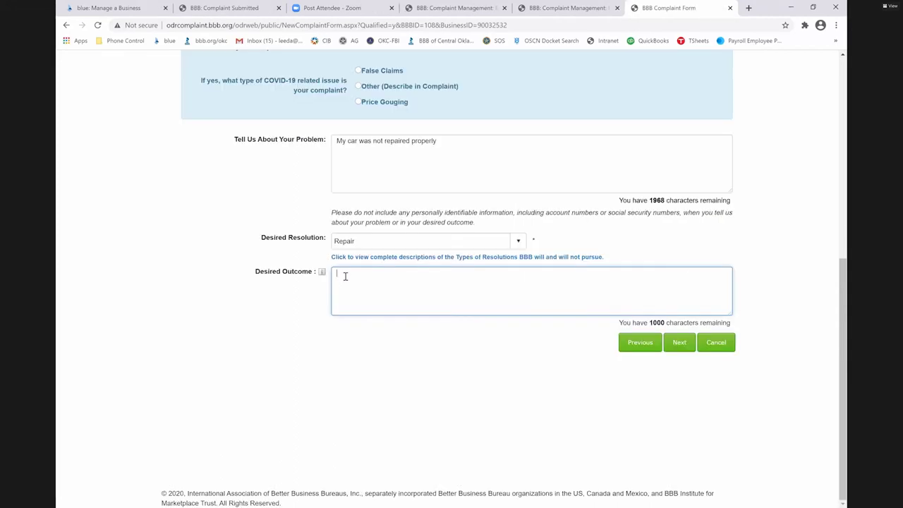
pyautogui.write('R')
pyautogui.write('epair m')
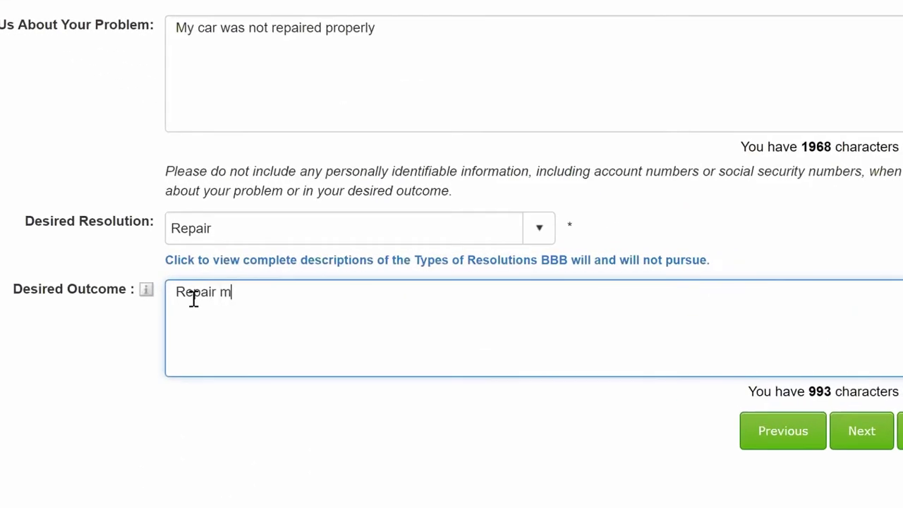
pyautogui.write('y car as promised')
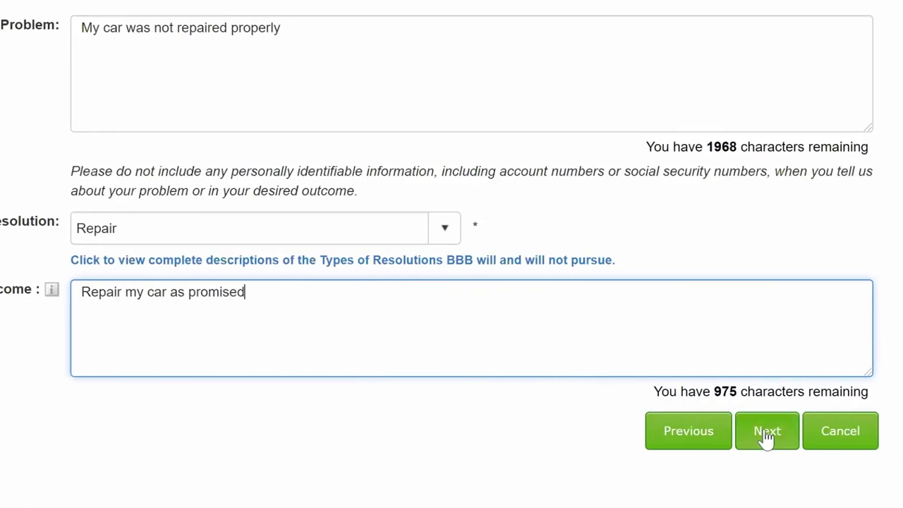
# Record that the business was contacted in Step 3 and continue to Review
pyautogui.click(764, 431)
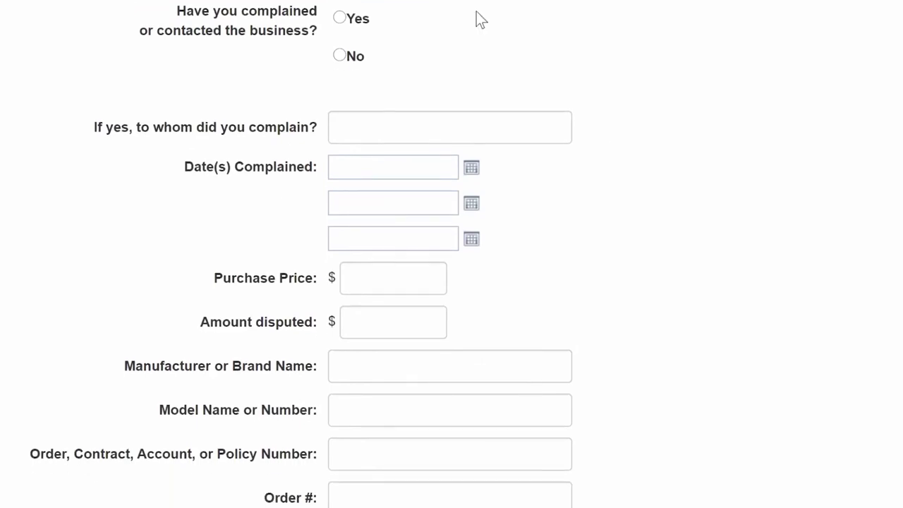
pyautogui.click(339, 40)
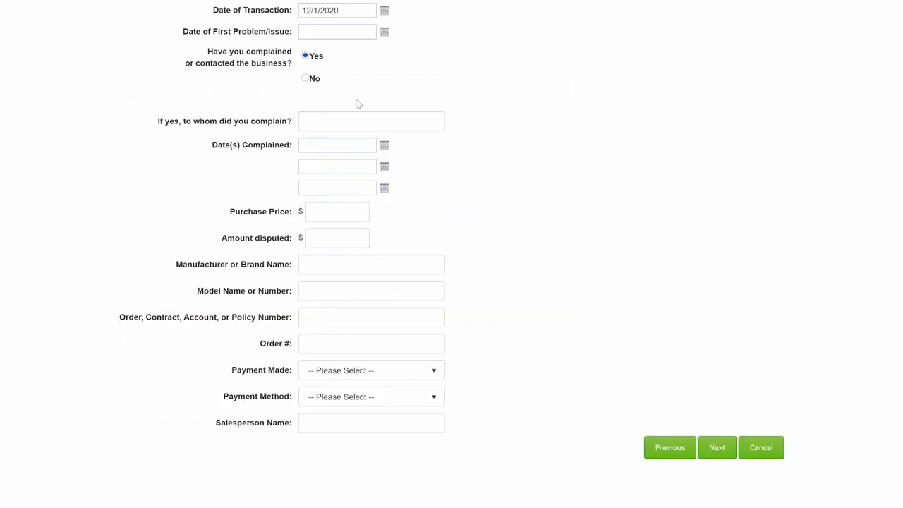
pyautogui.click(715, 452)
# Add the message 'Thank You for your help!', agree to both waivers, and submit
pyautogui.scroll(3, 554, 399)
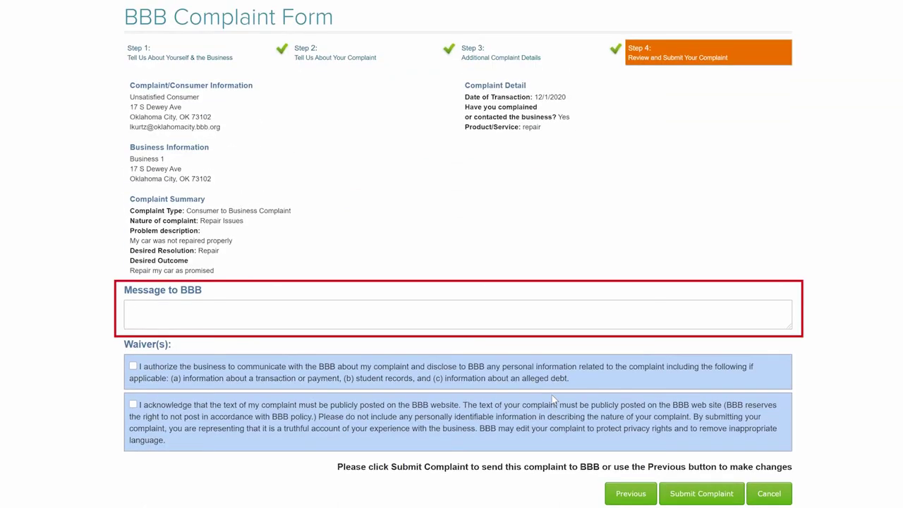
pyautogui.click(136, 307)
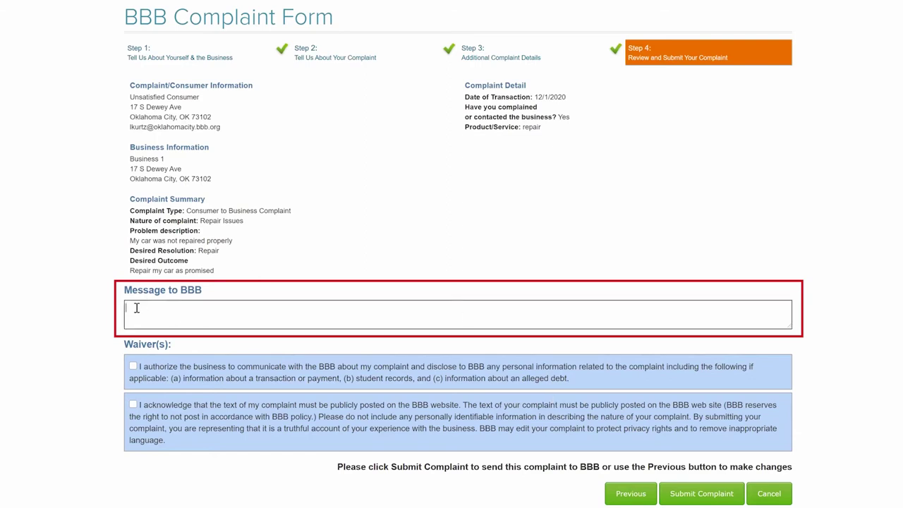
pyautogui.write('Thank You for your help!')
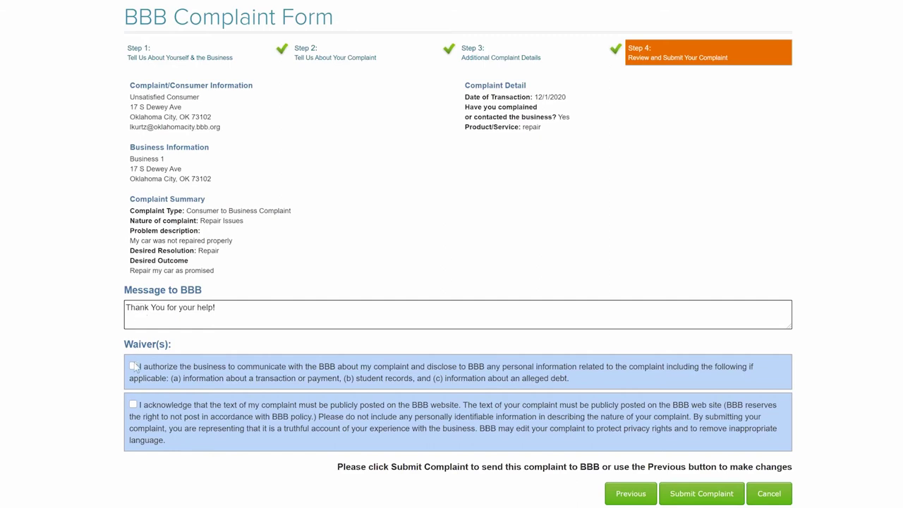
pyautogui.click(133, 366)
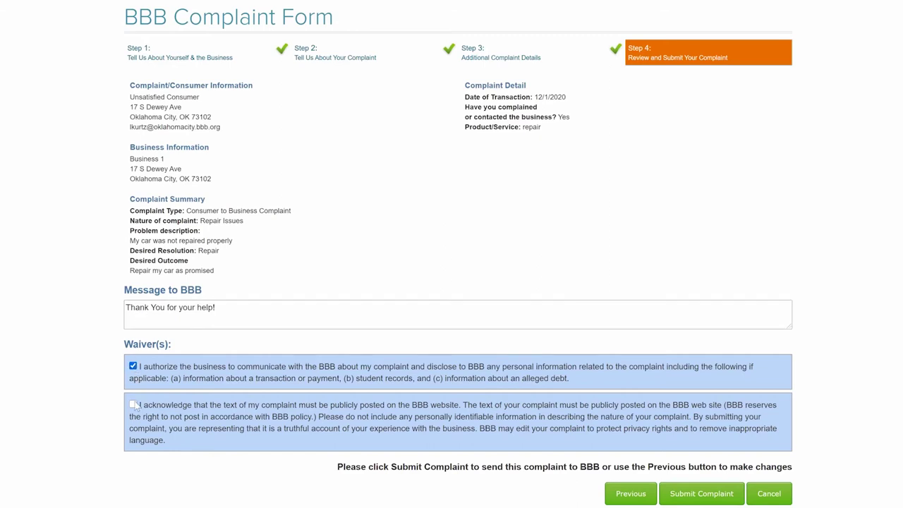
pyautogui.click(134, 405)
pyautogui.click(705, 496)
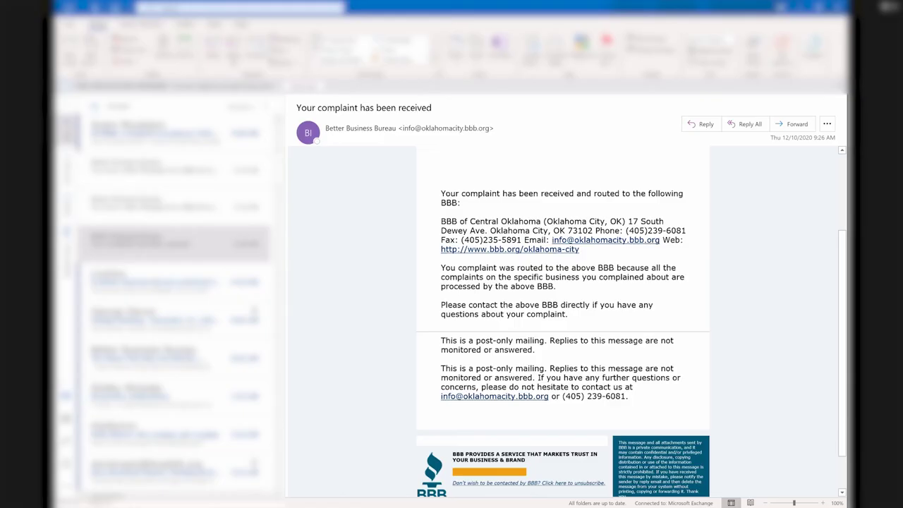
# View the newer BBB email about complaint 00005555
pyautogui.press('Up')
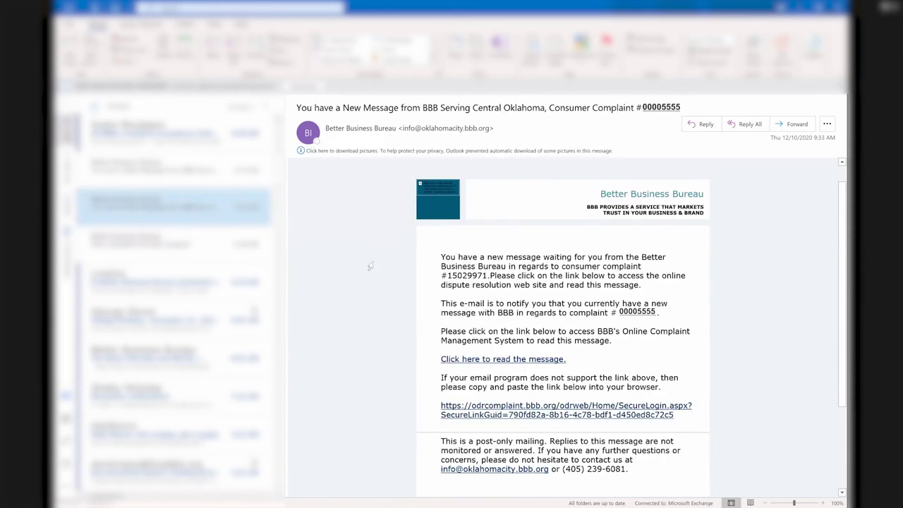